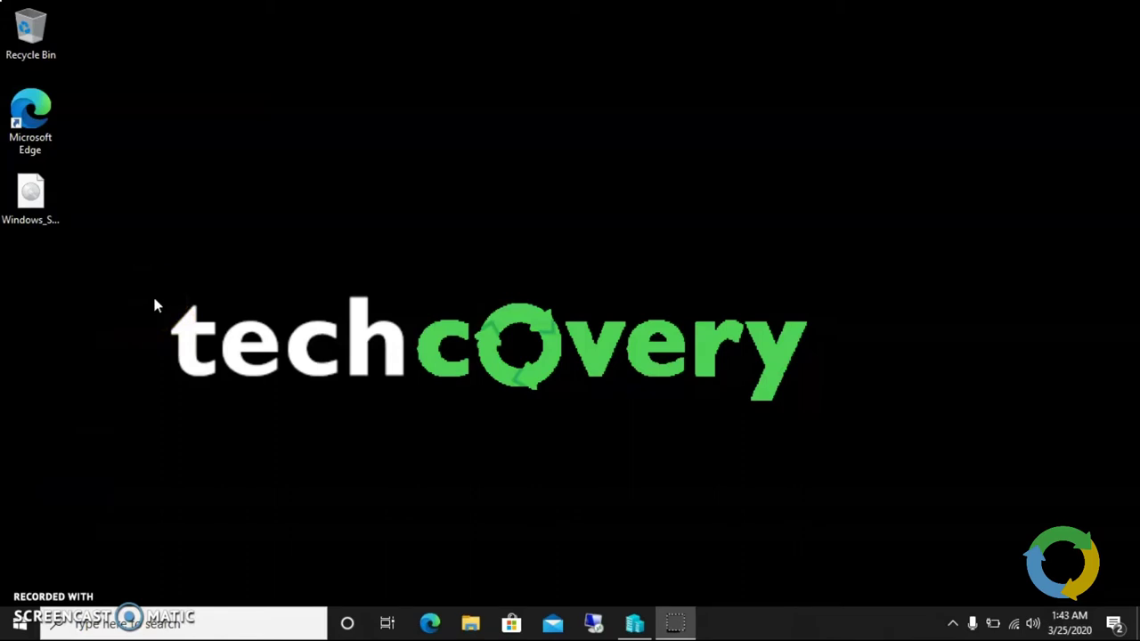
Examine the Windows_Server_2016_Datacenter_EVAL_en-us_14393_refresh disc image file on the desktop
left_click(40, 200)
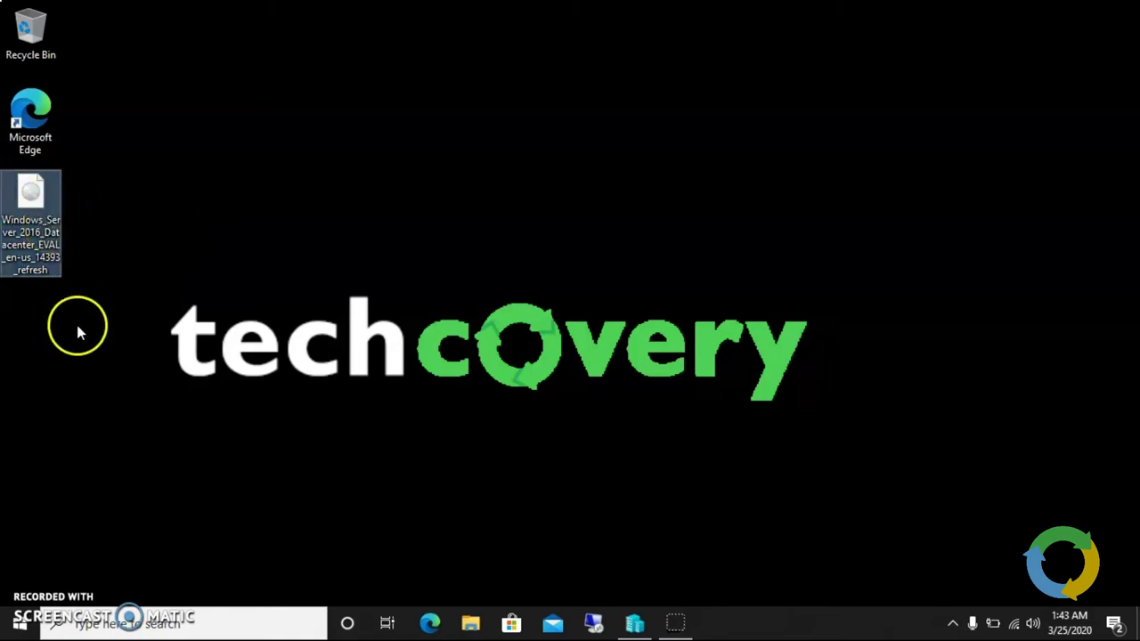
mouse_move(27, 233)
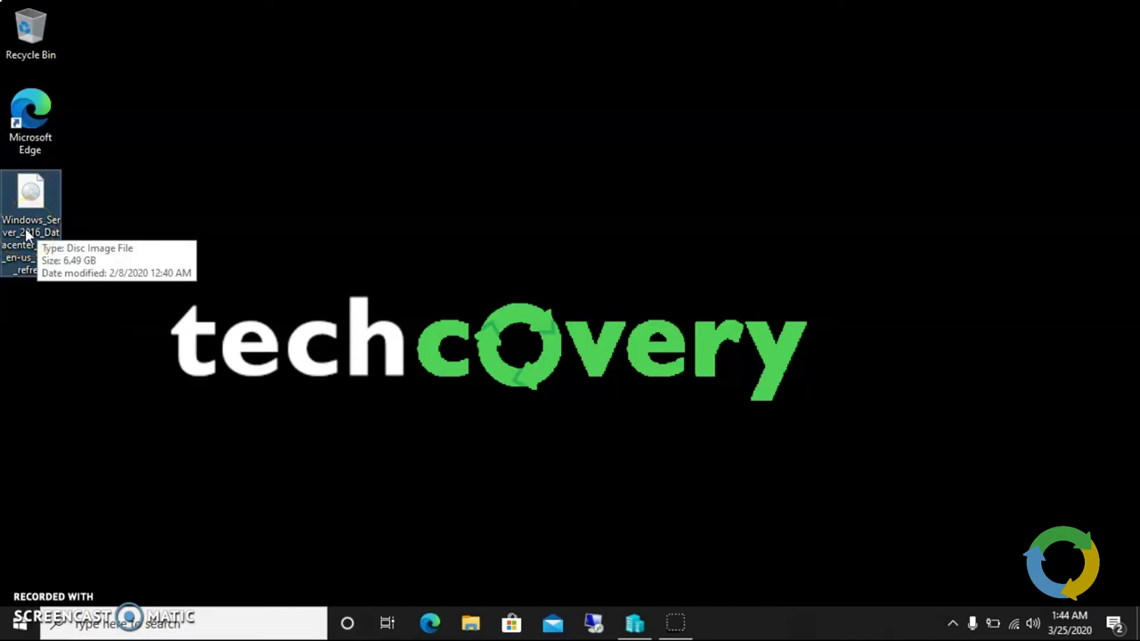
left_click(66, 249)
left_click(52, 197)
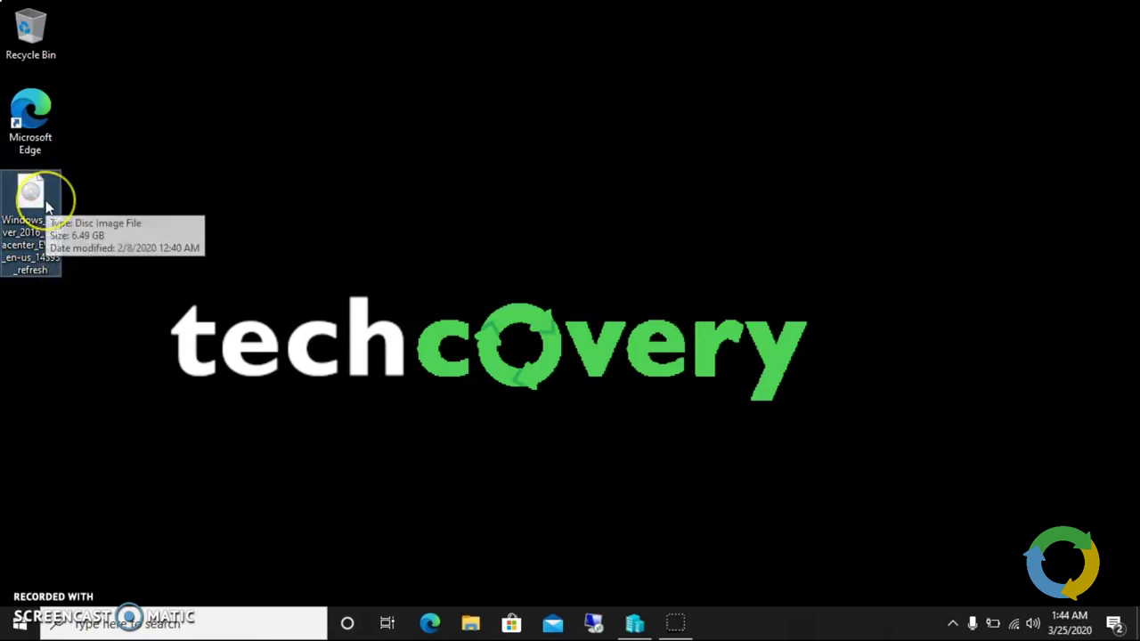
left_click(49, 201)
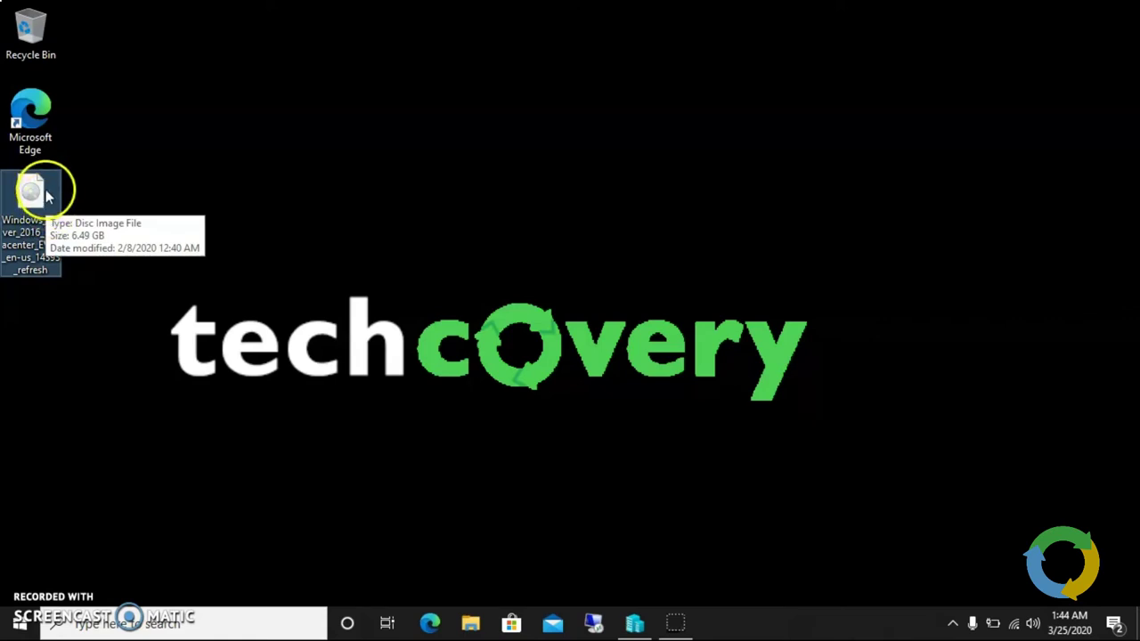
left_click(22, 210)
left_click(55, 210)
left_click(43, 212)
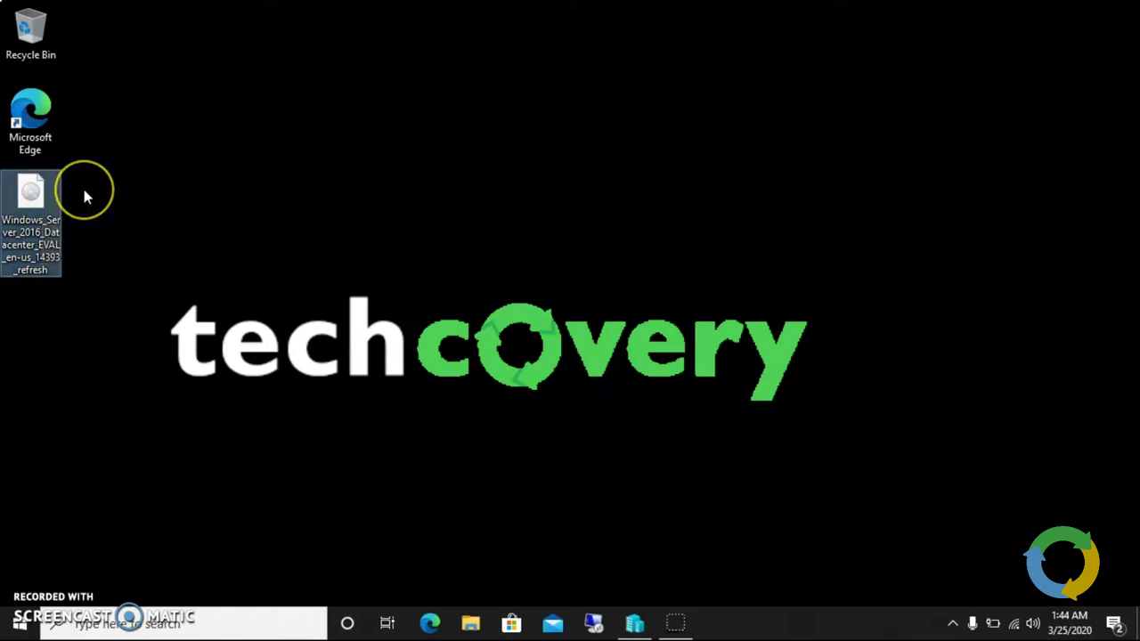
left_click(84, 191)
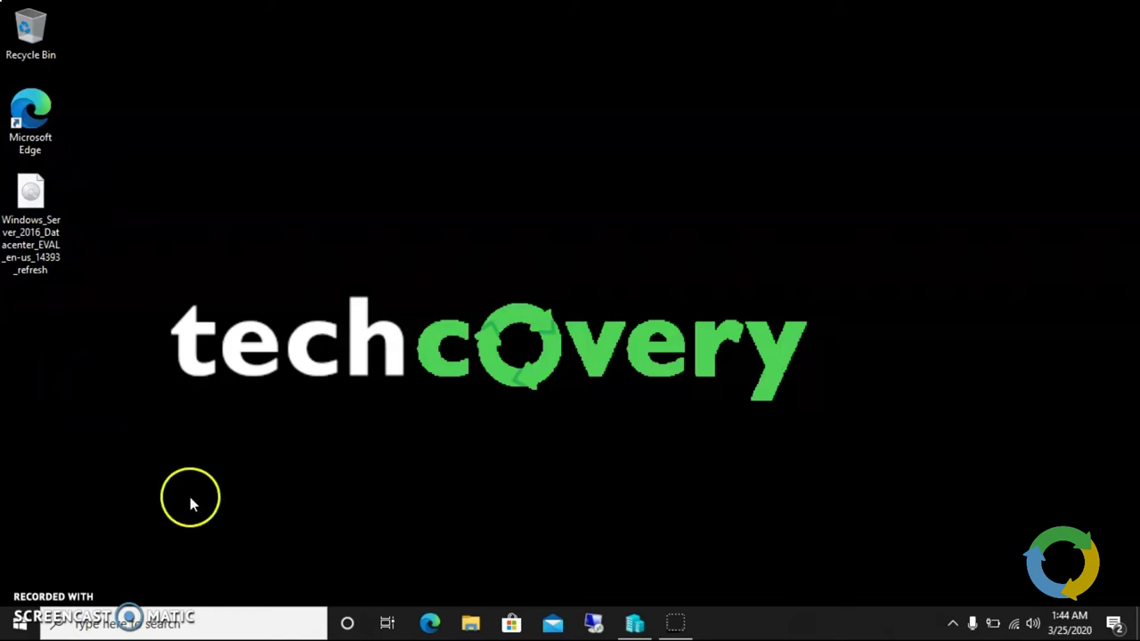
Search the web for "rufus" in Microsoft Edge and open the official Rufus website
left_click(429, 623)
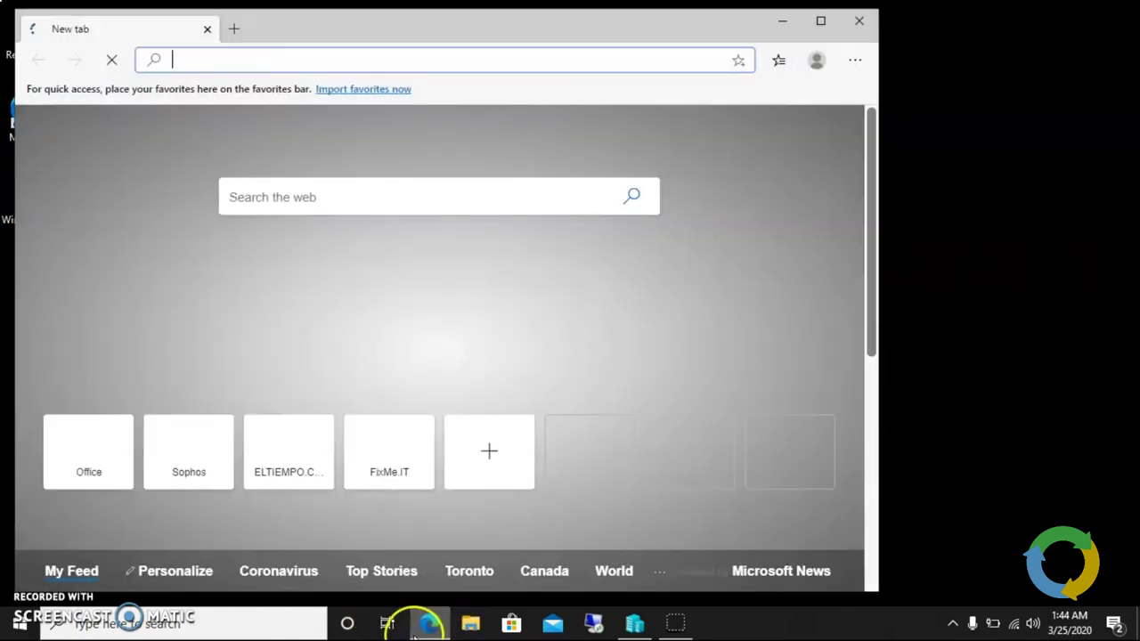
type("r")
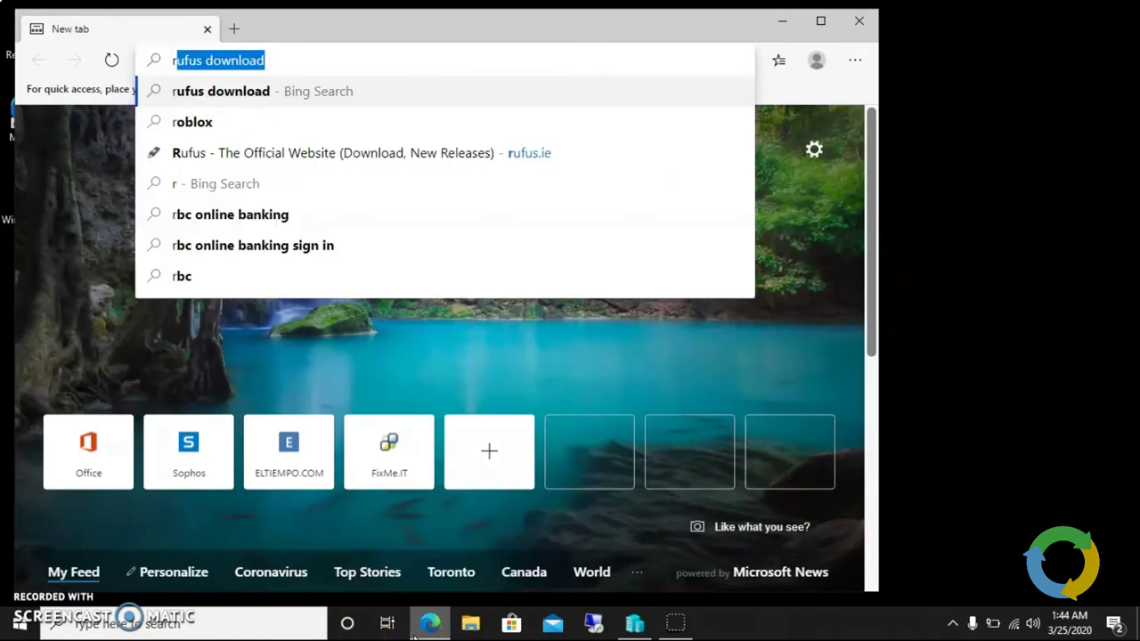
type("ufu")
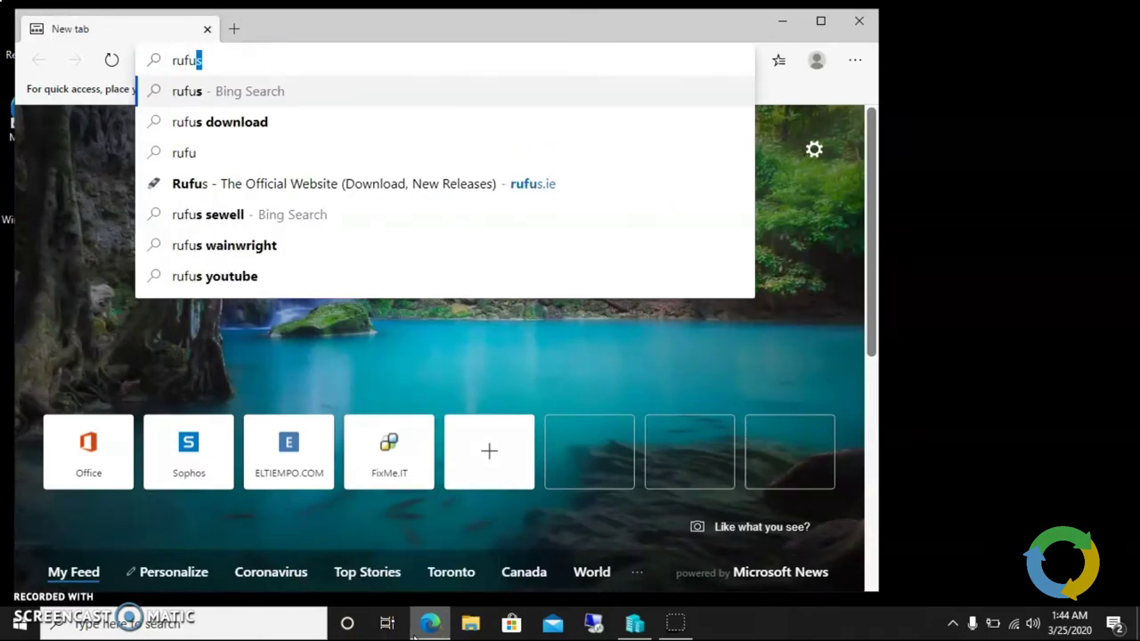
key("Return")
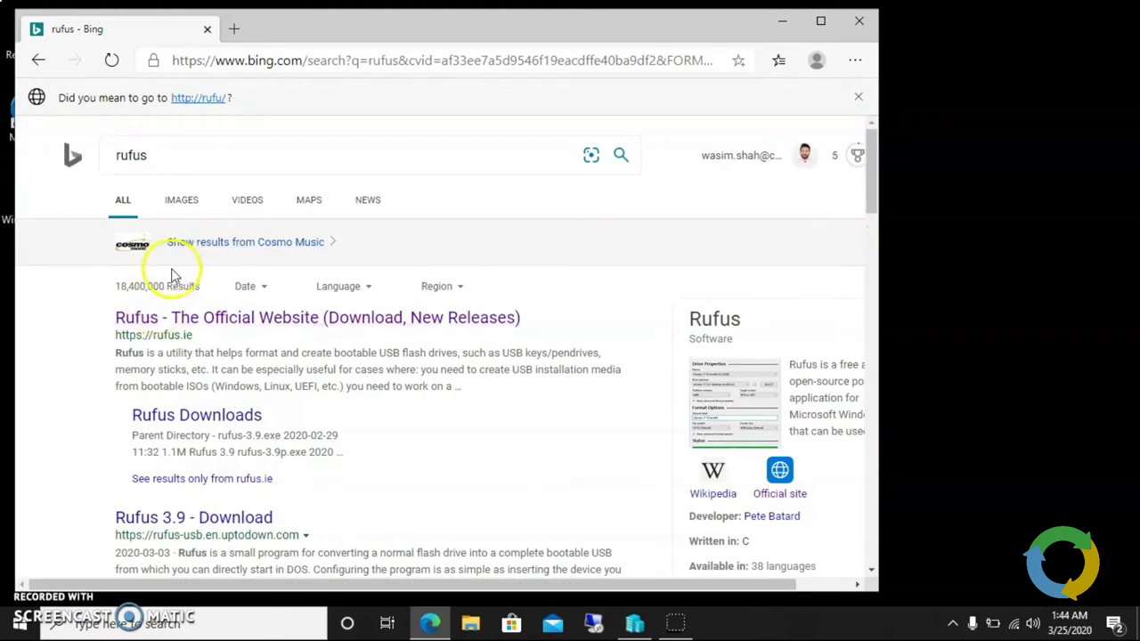
left_click(135, 319)
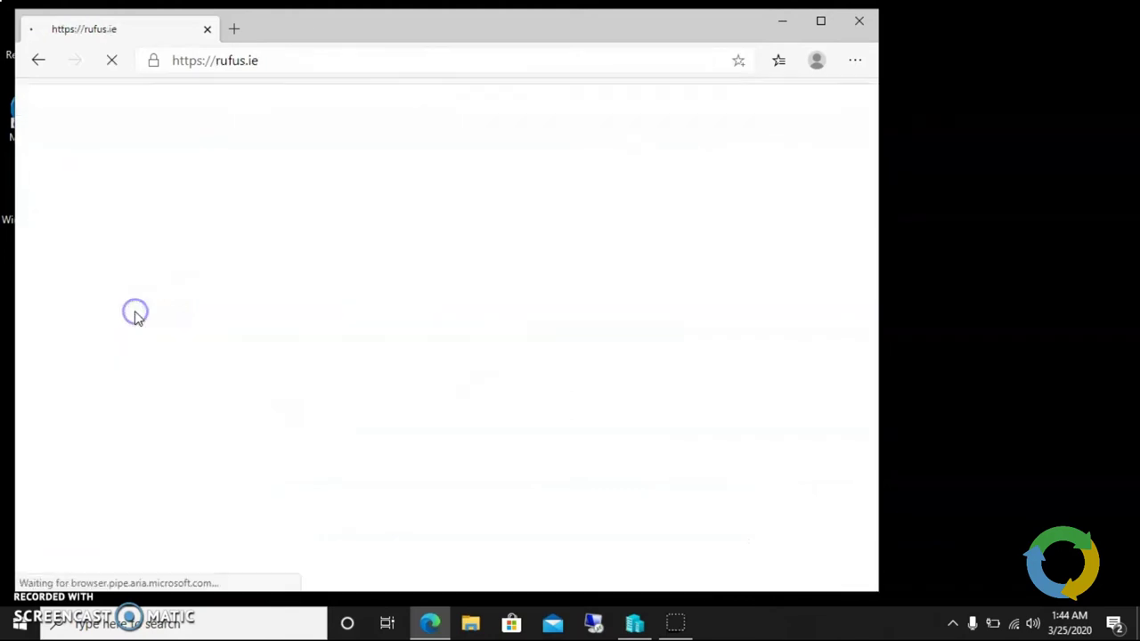
Download Rufus 3.9 Portable from the website's Download section
scroll(138, 304, "down", 5)
scroll(139, 298, "down", 3)
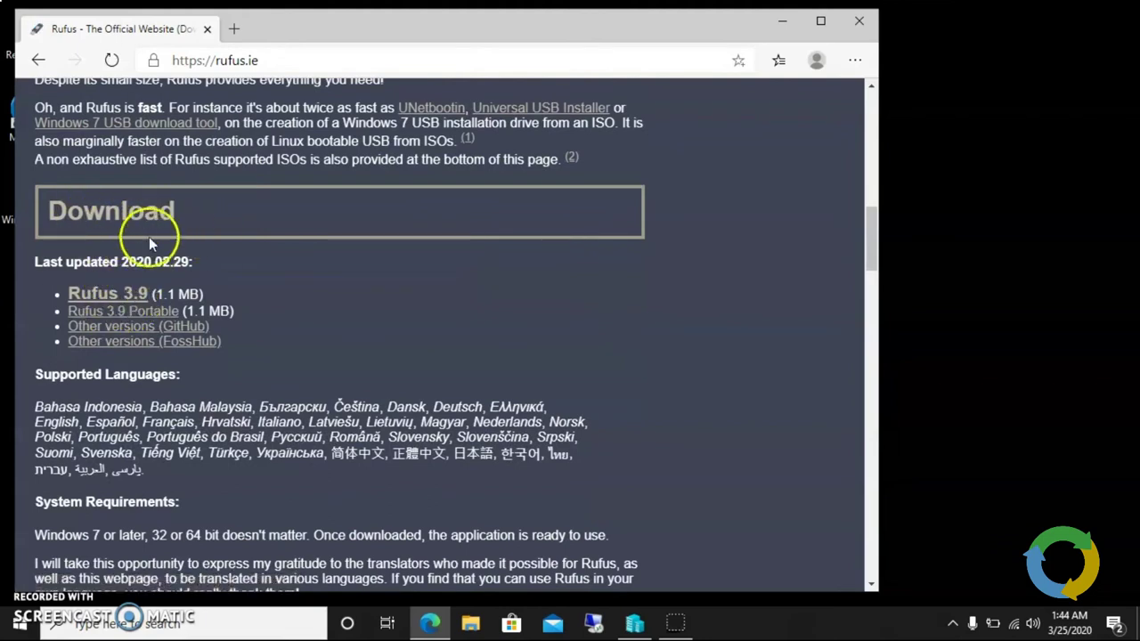
left_click(119, 311)
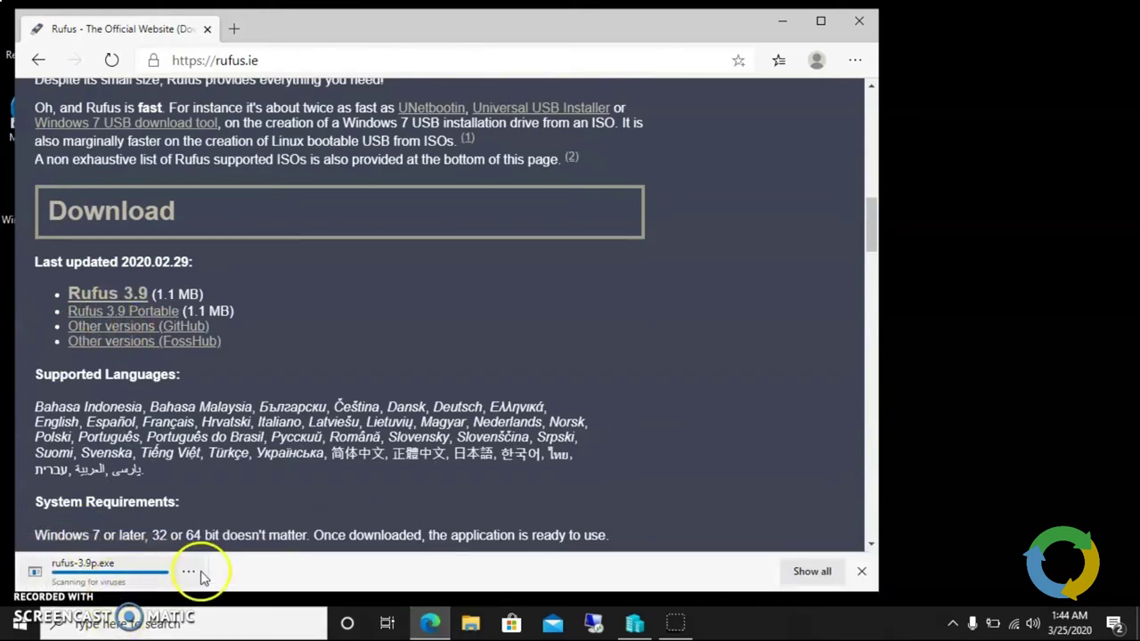
Launch rufus-3.9p from the Downloads folder with online update checks allowed, and close the folder and browser windows
left_click(467, 624)
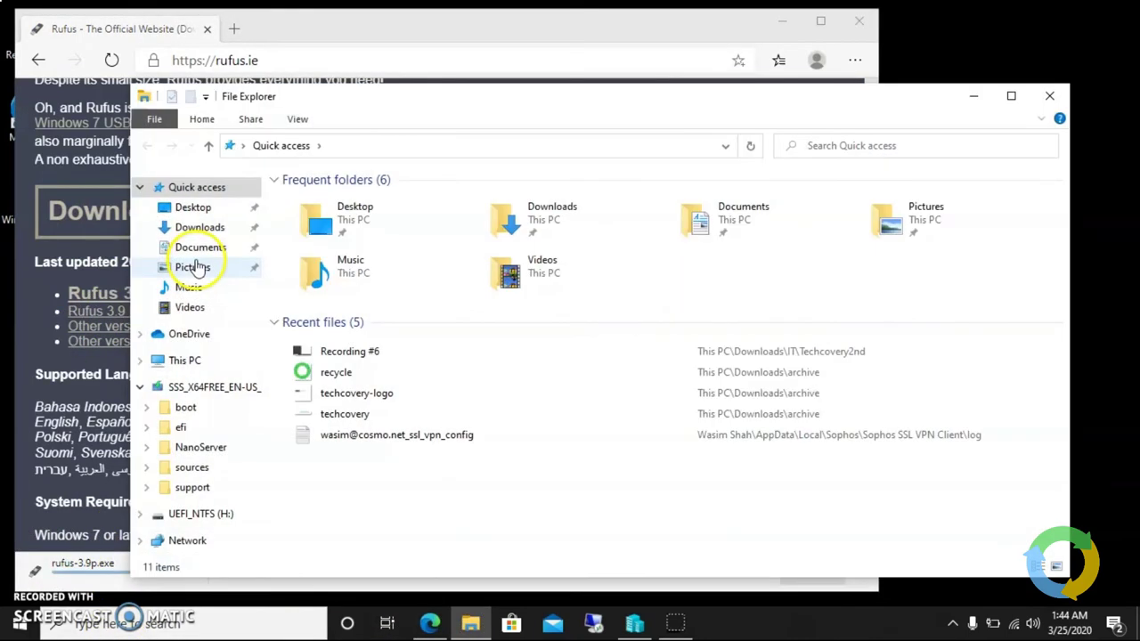
left_click(199, 227)
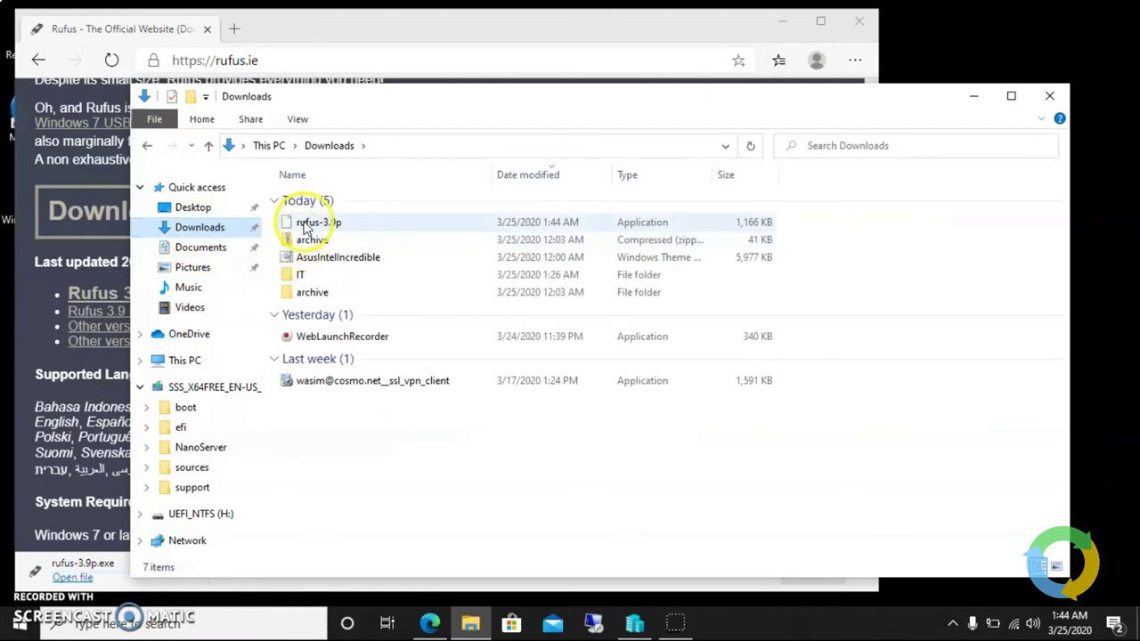
double_click(302, 225)
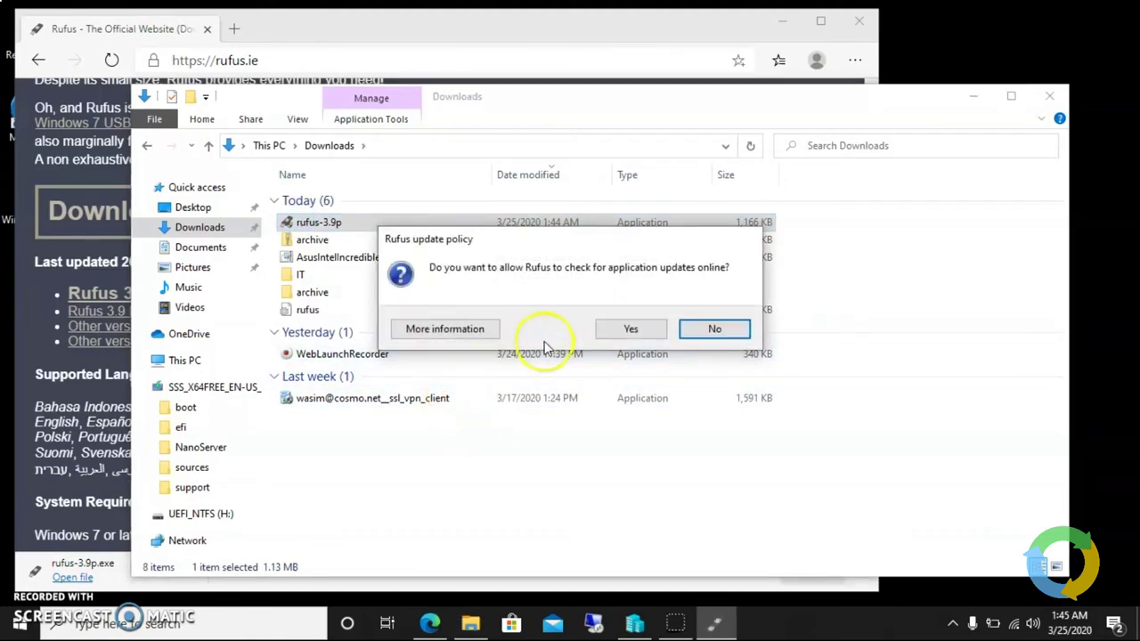
left_click(629, 328)
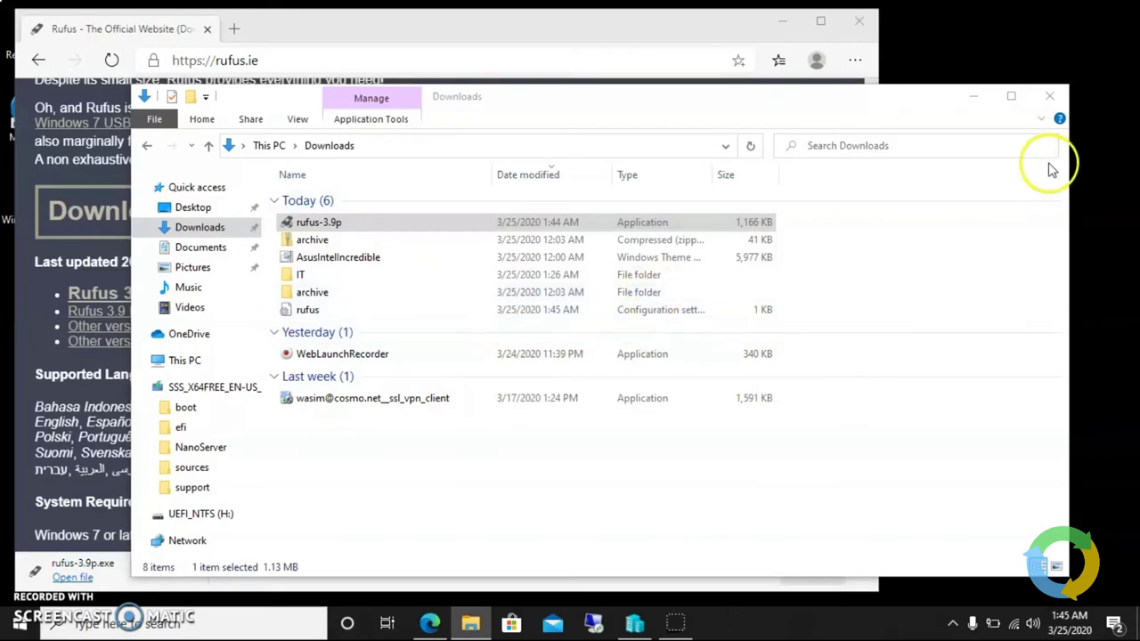
left_click(1040, 99)
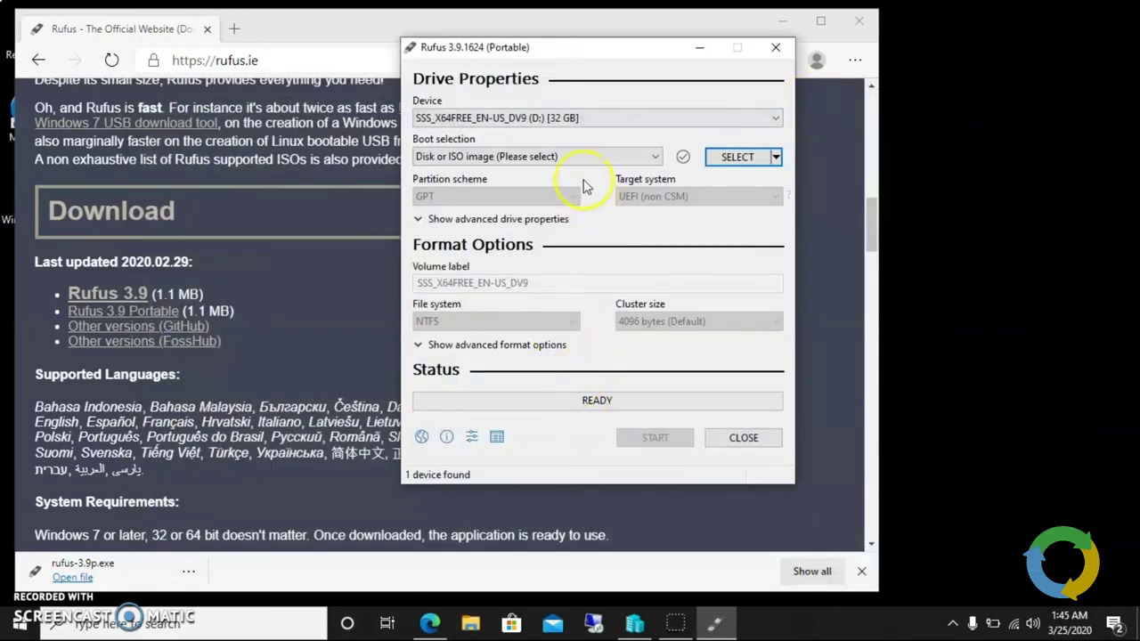
left_click(860, 20)
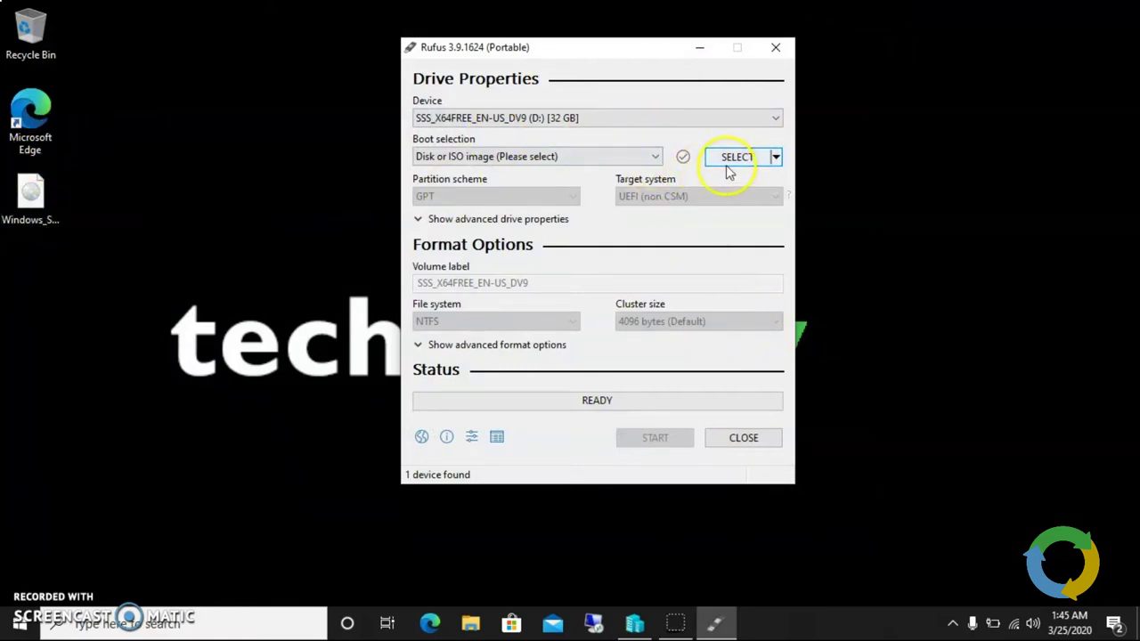
Load the Windows_Server_2016_Datacenter_EVAL_en-us_14393_refresh ISO from the Desktop folder as the boot image
left_click(730, 167)
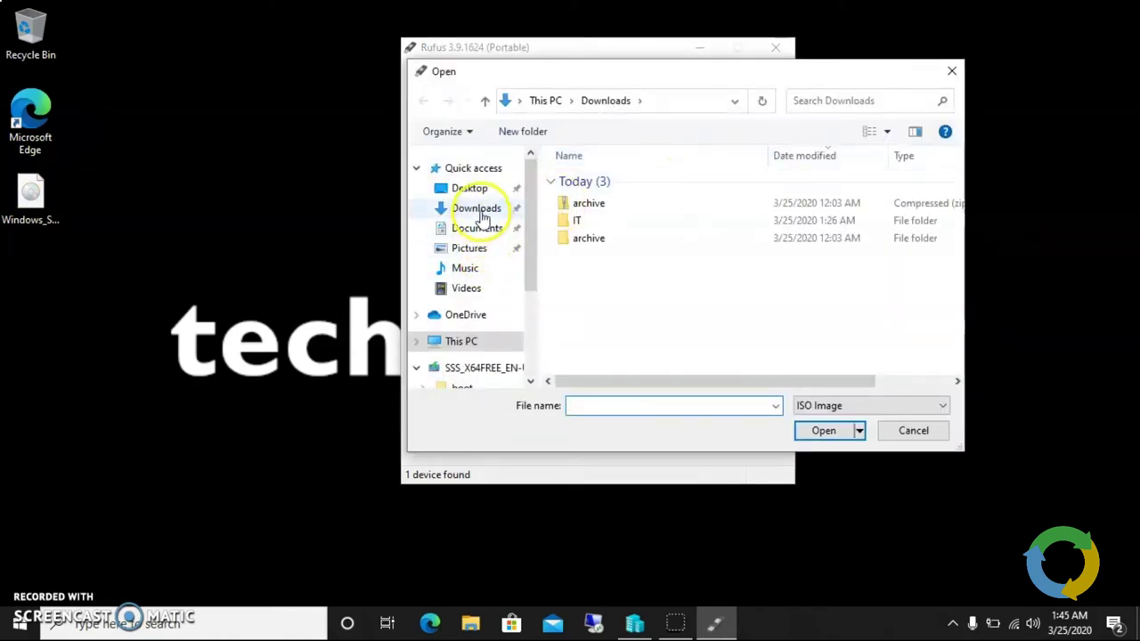
left_click(482, 217)
left_click(470, 189)
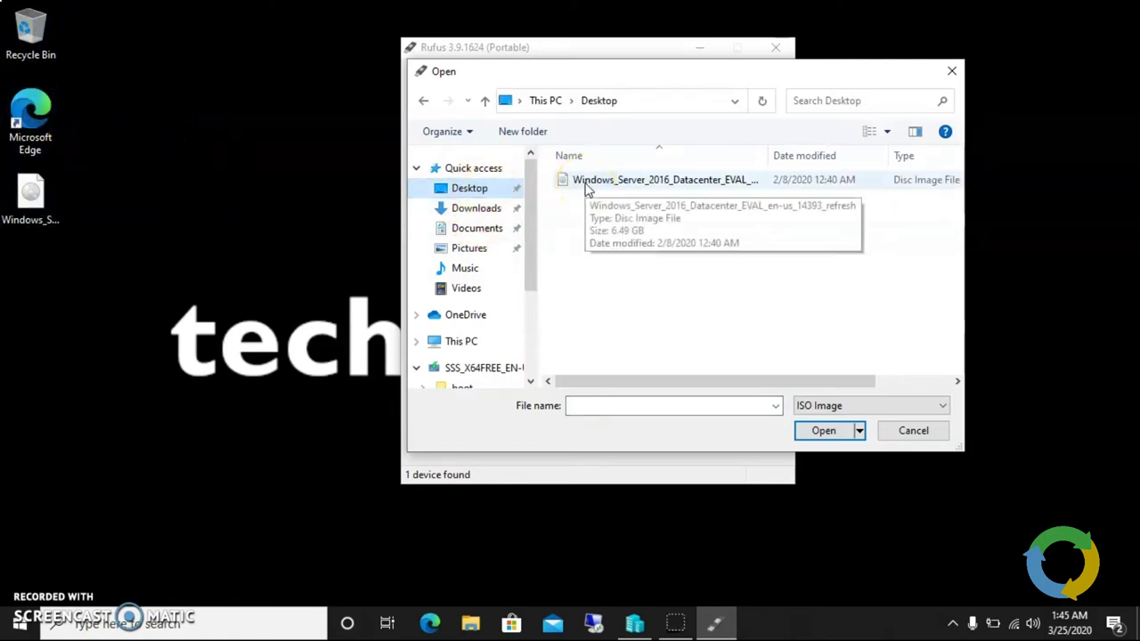
left_click(585, 187)
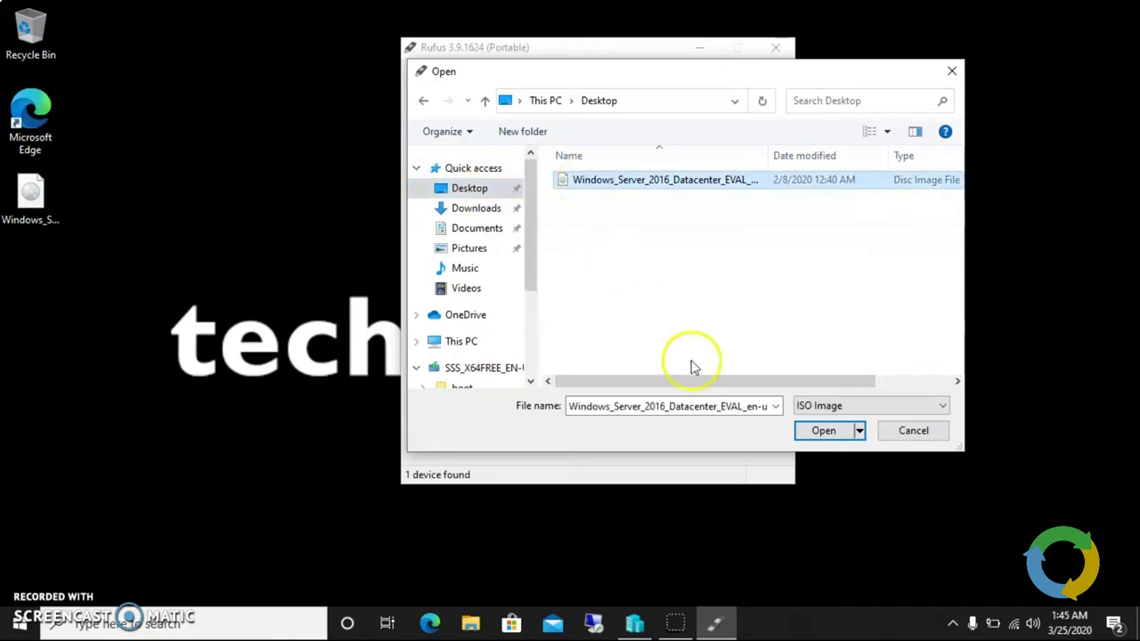
left_click(812, 431)
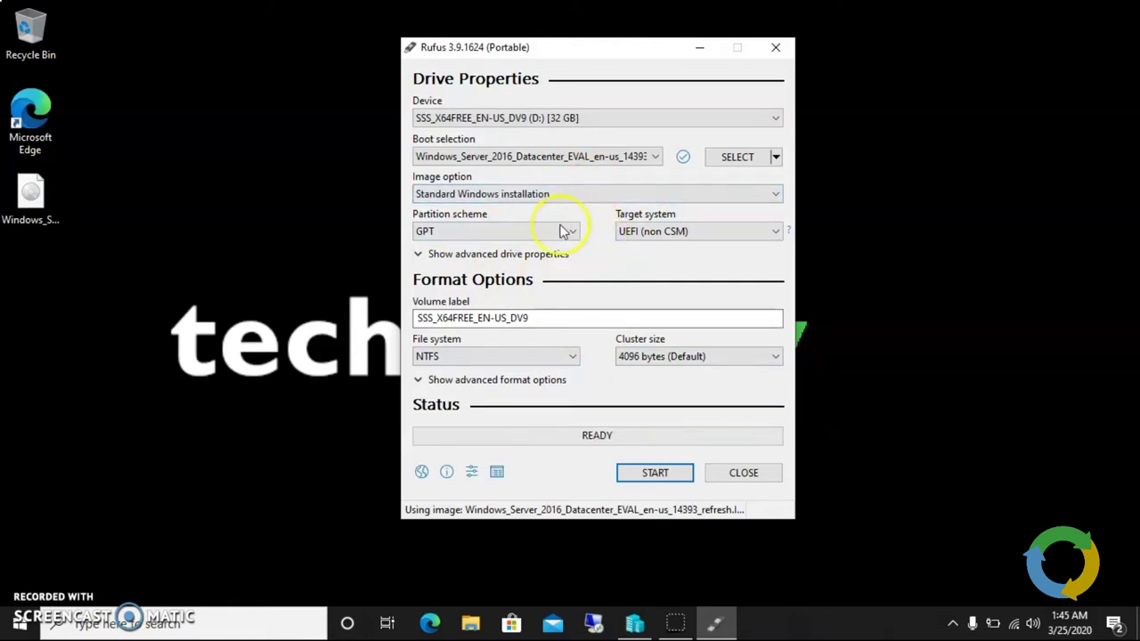
Set the USB drive's partition scheme to MBR for a BIOS (or UEFI-CSM) target system
left_click(505, 353)
left_click(505, 353)
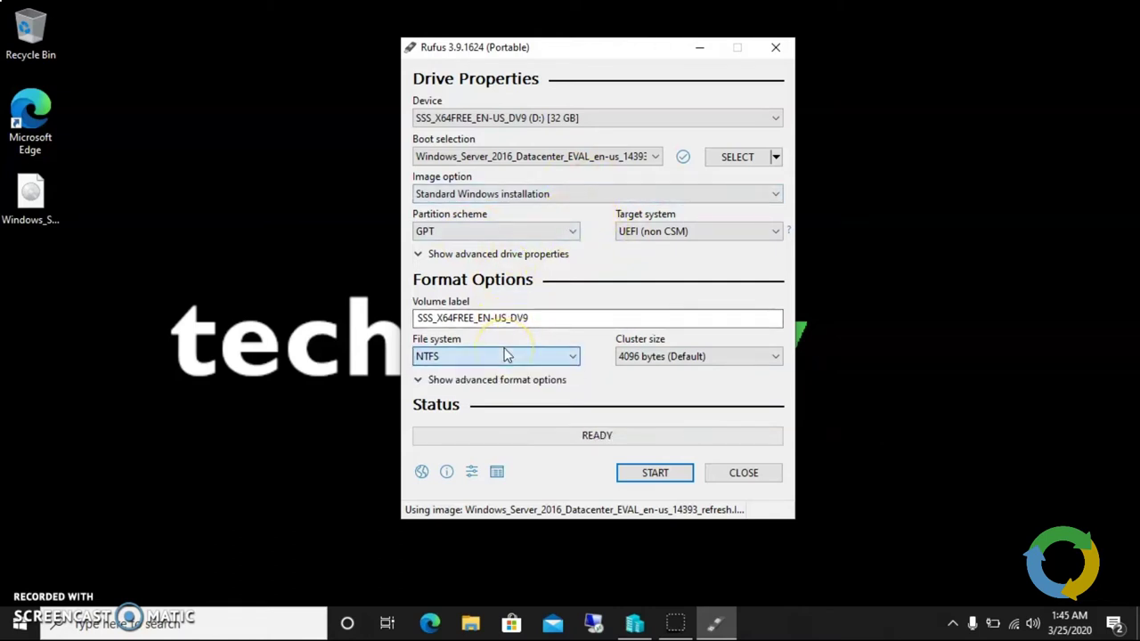
left_click(482, 234)
left_click(481, 235)
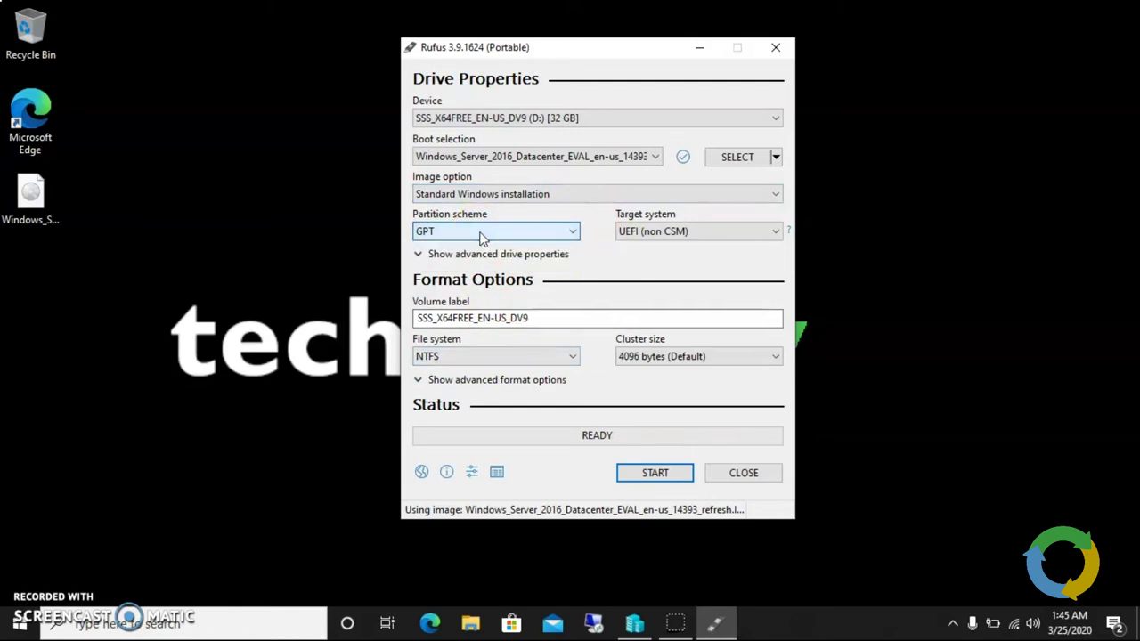
left_click(482, 235)
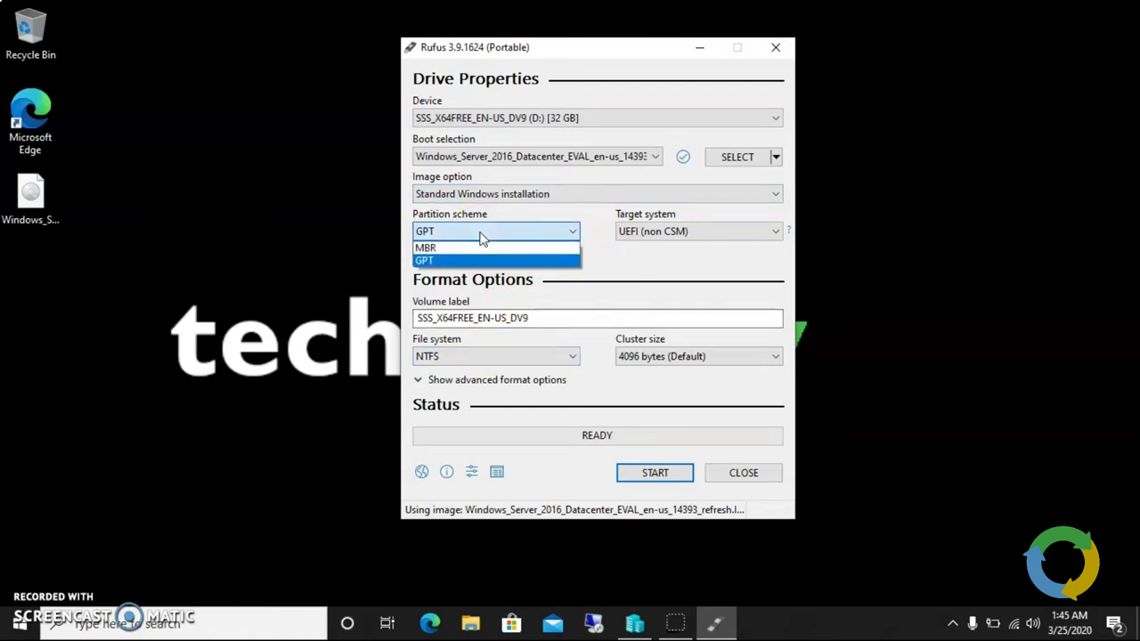
left_click(436, 249)
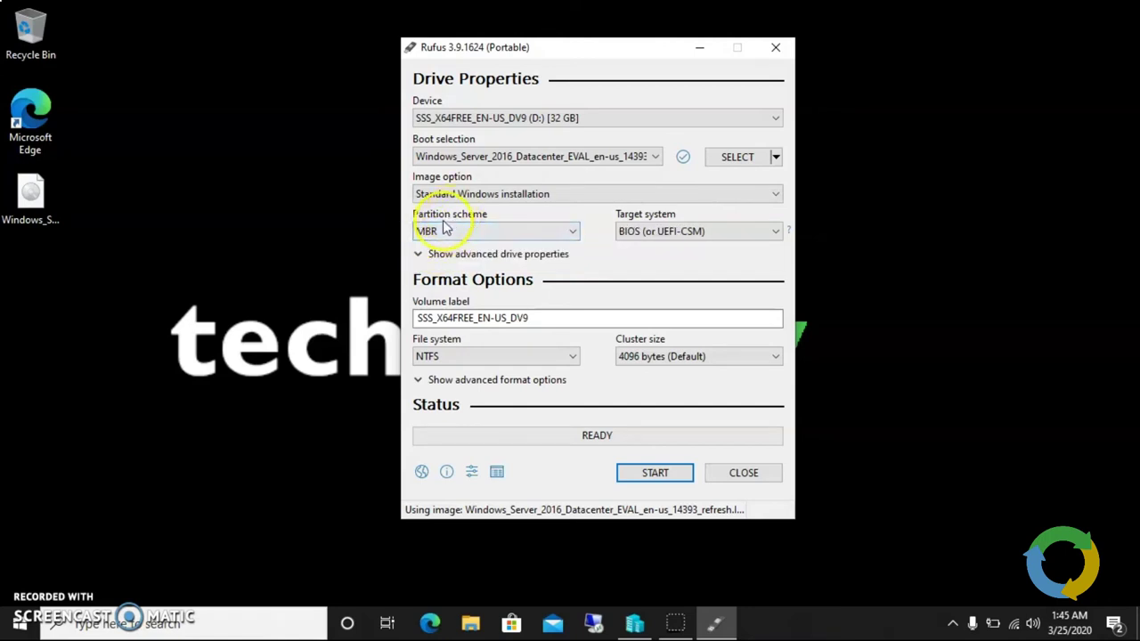
left_click(445, 234)
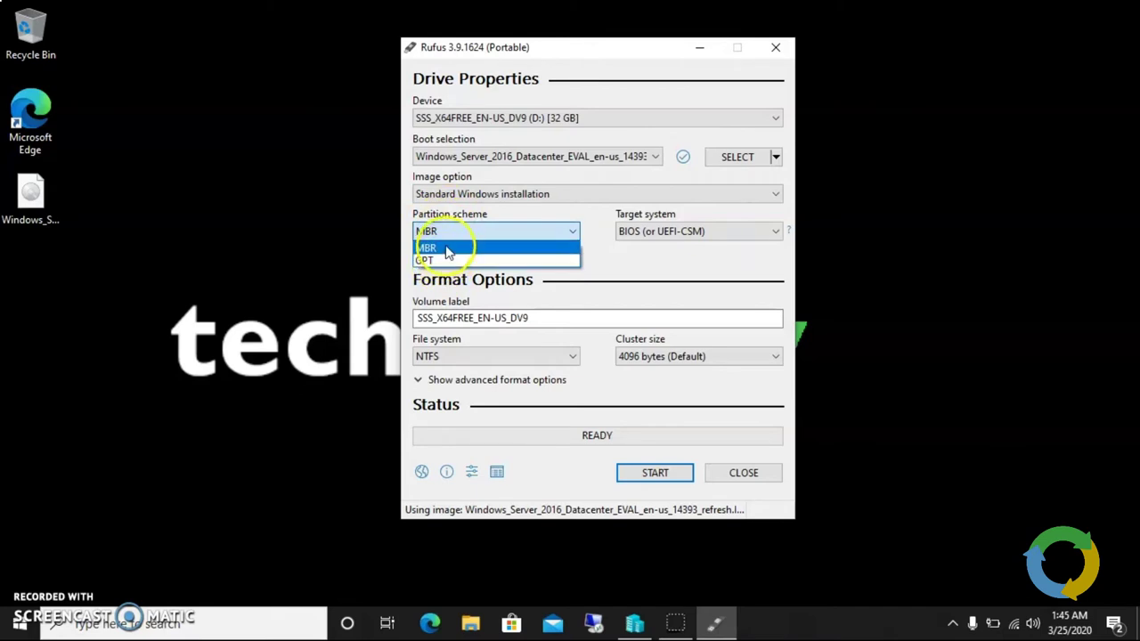
left_click(448, 248)
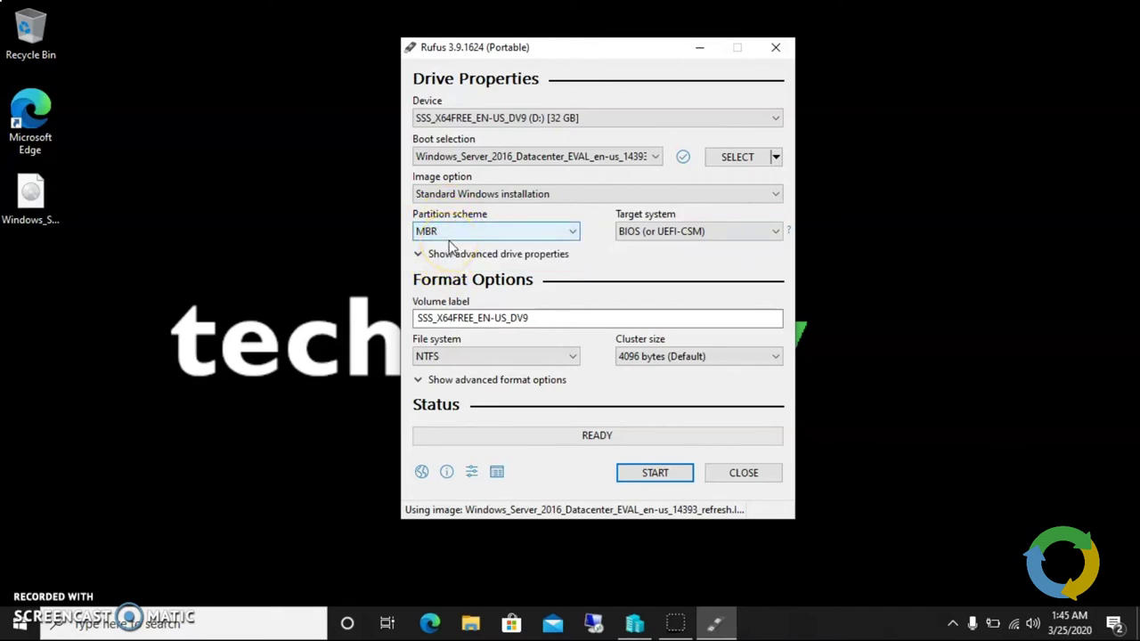
left_click(449, 233)
left_click(450, 241)
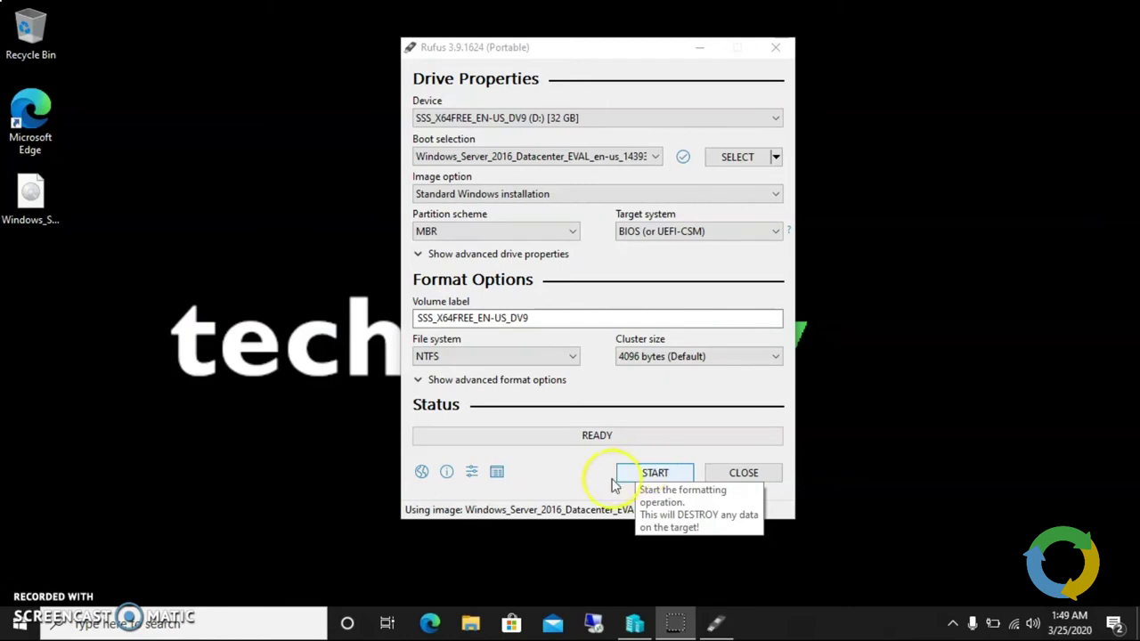
Check the USB drive (D:) among the drives of This PC, and start writing the image to it, accepting the erasure of its data
left_click(470, 623)
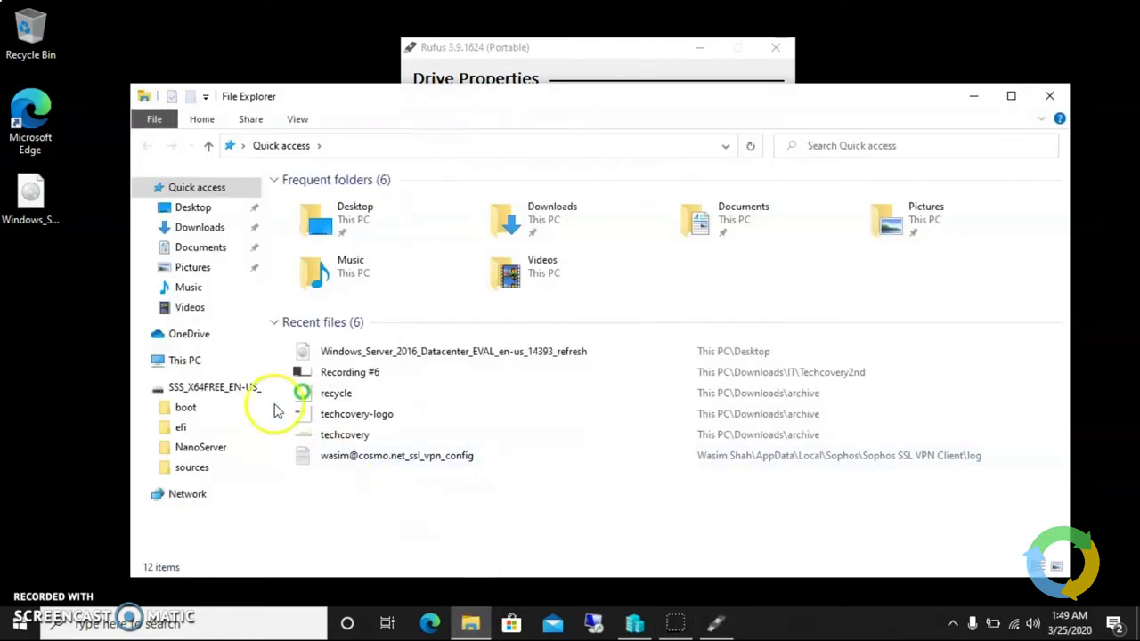
left_click(198, 358)
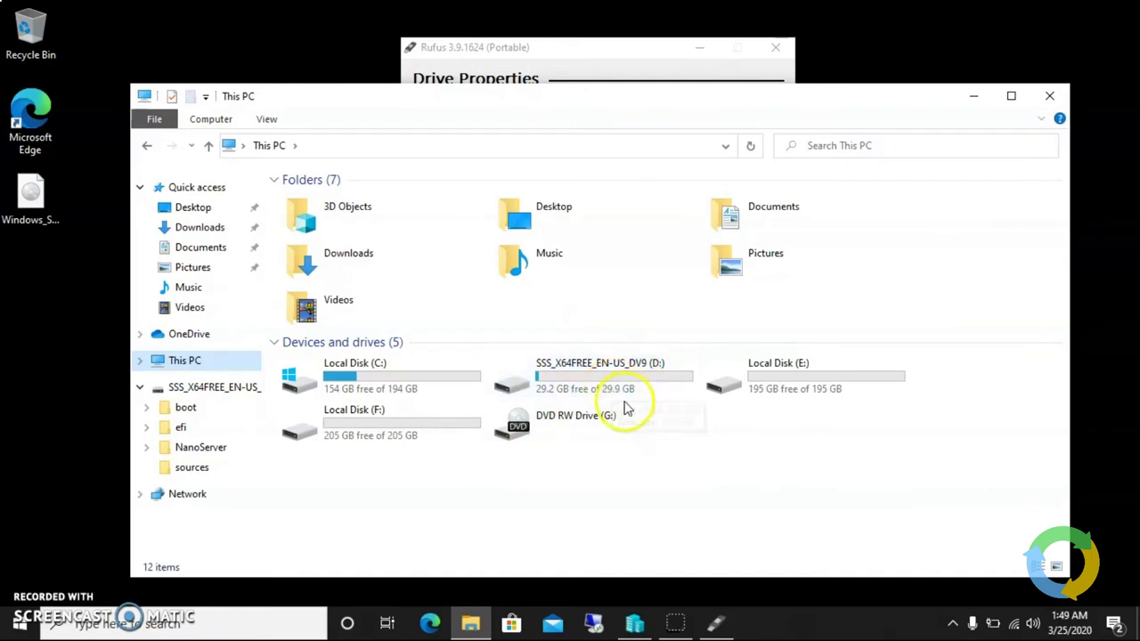
left_click(1050, 95)
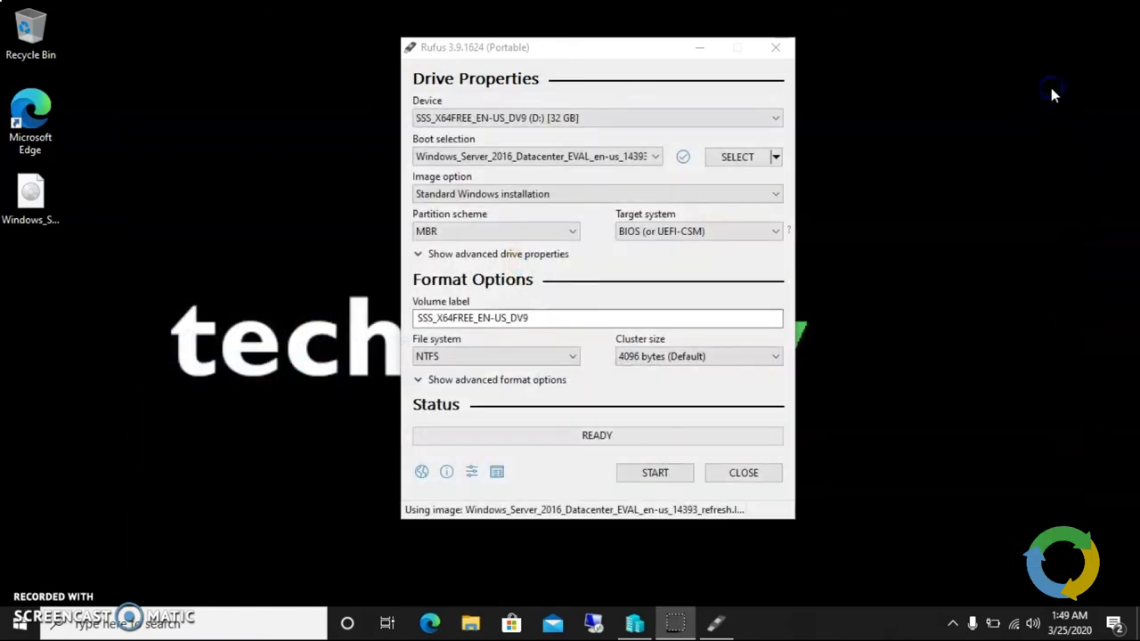
left_click(656, 475)
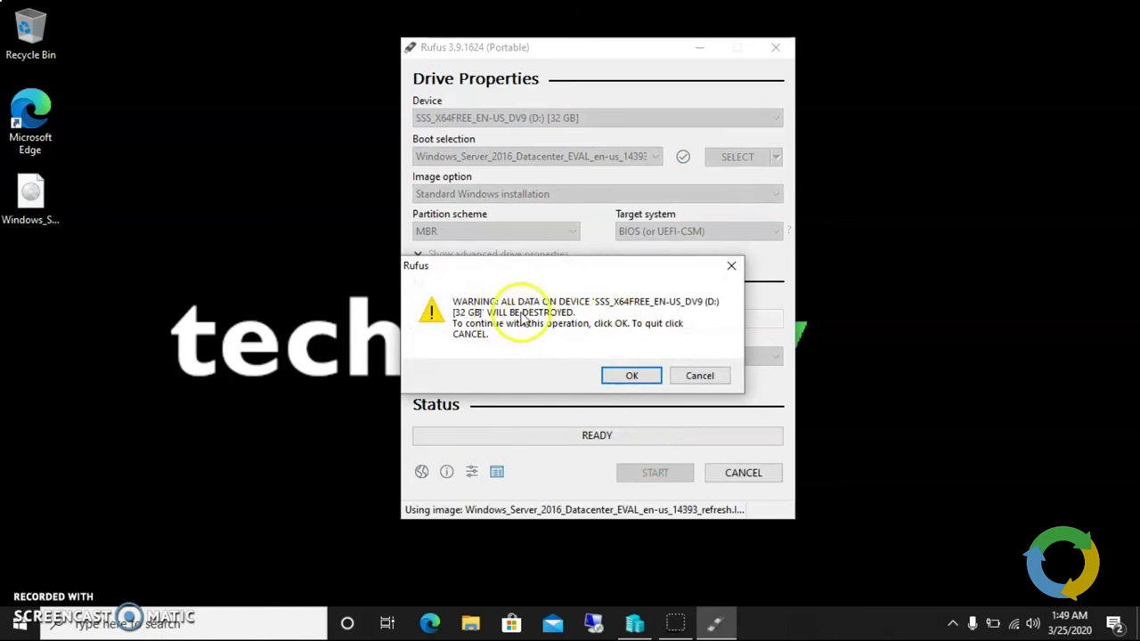
left_click(628, 376)
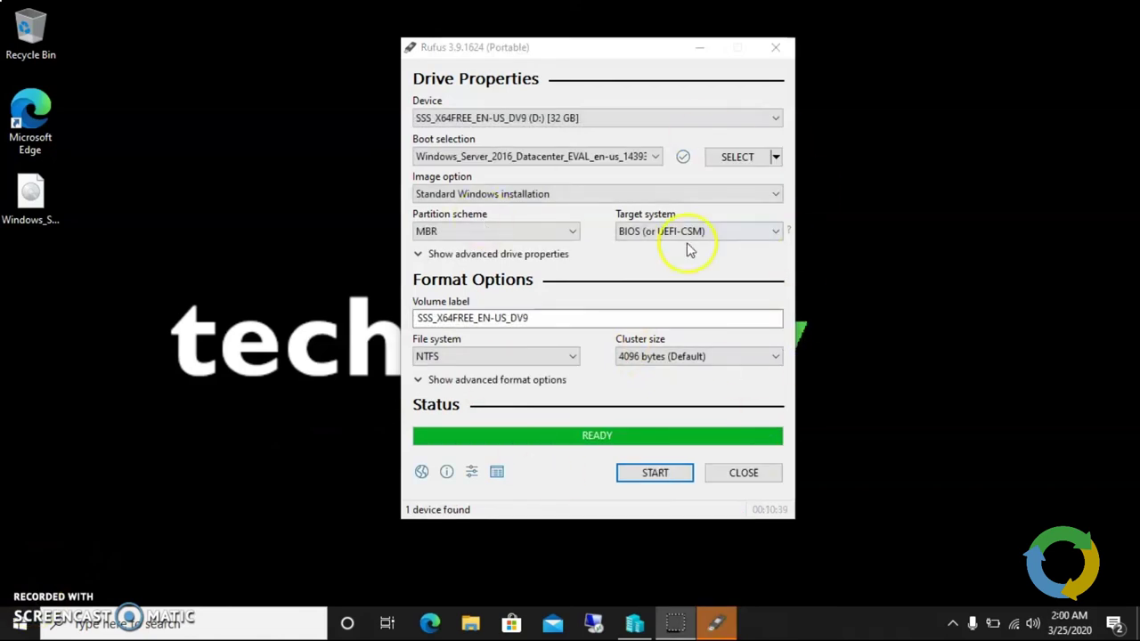
Close Rufus, check the setup files written to the USB drive SSS_X64FREE_EN-US_DV9 (D:) in File Explorer, and close its window
left_click(736, 474)
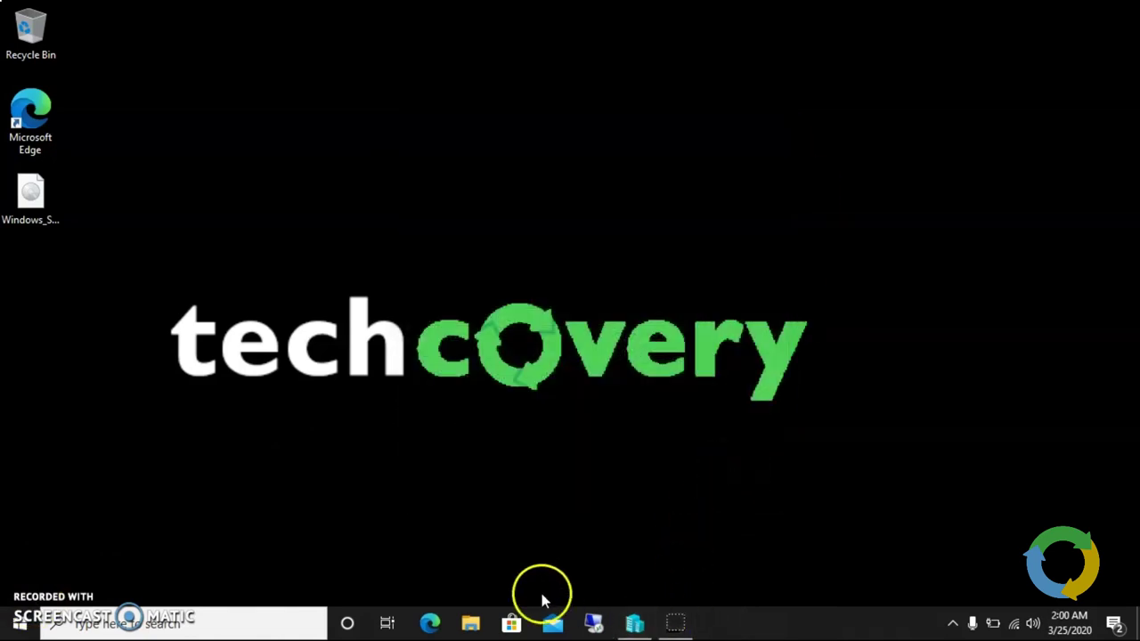
left_click(469, 607)
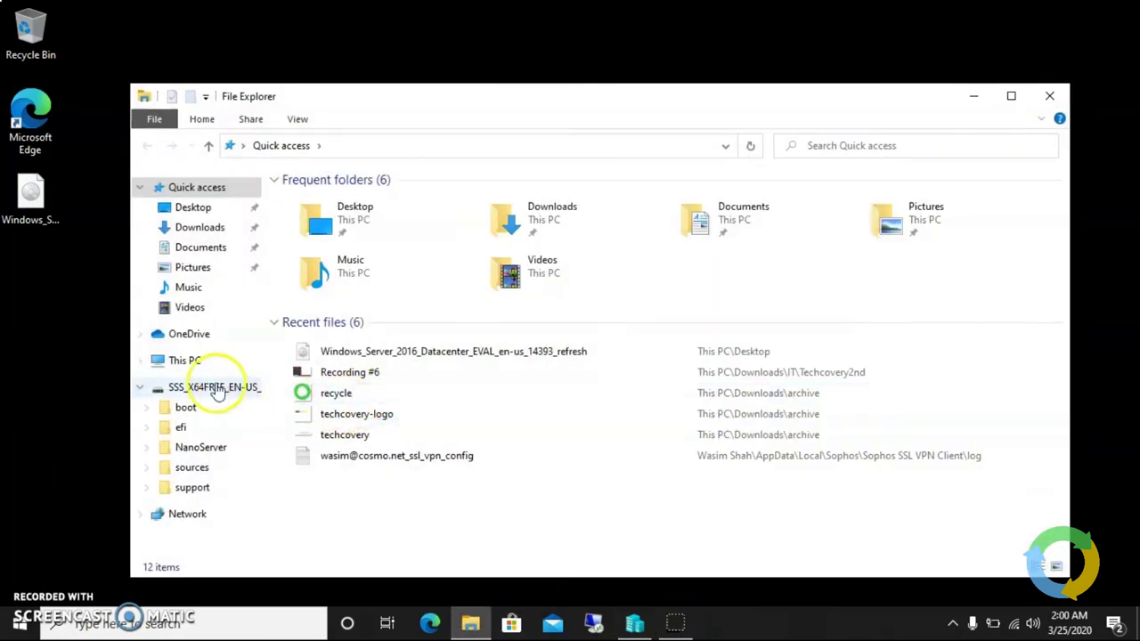
left_click(186, 360)
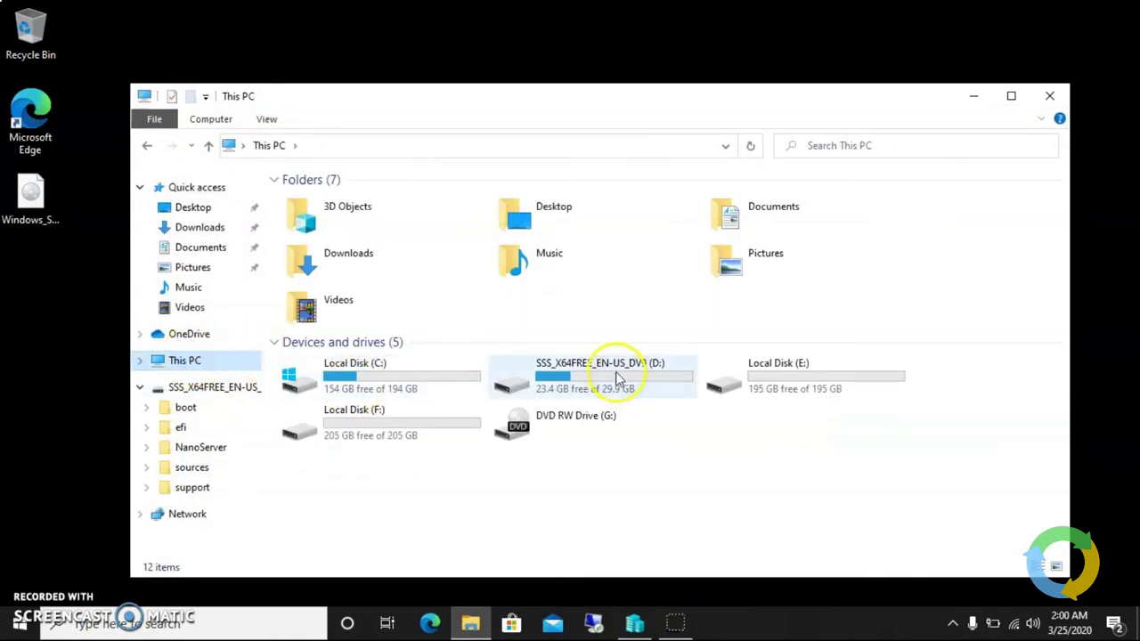
double_click(619, 378)
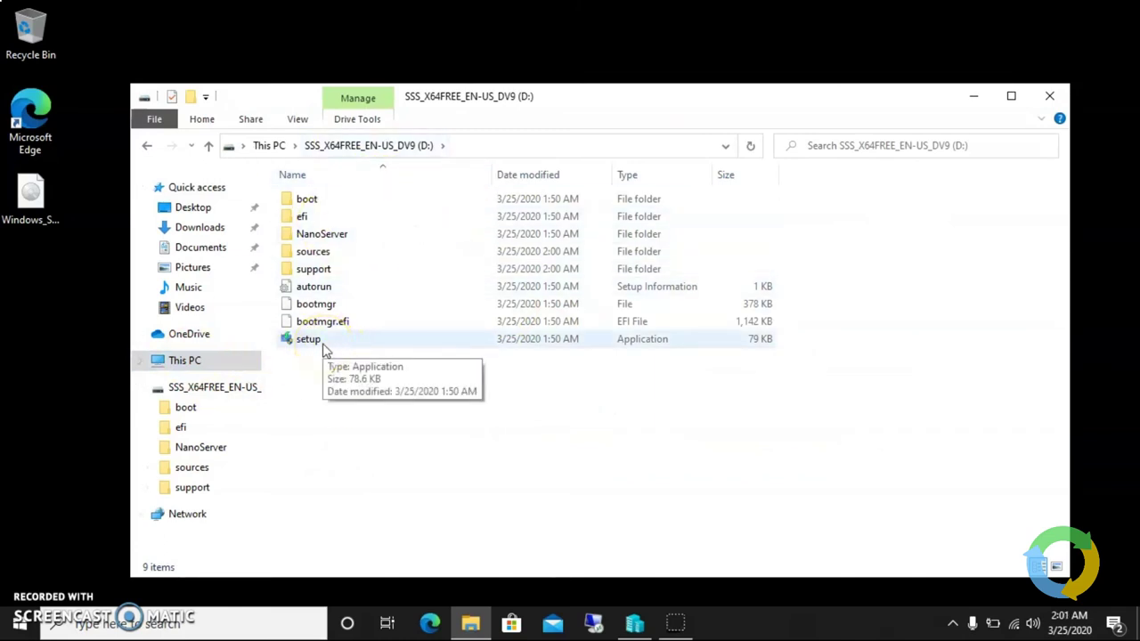
left_click(1049, 95)
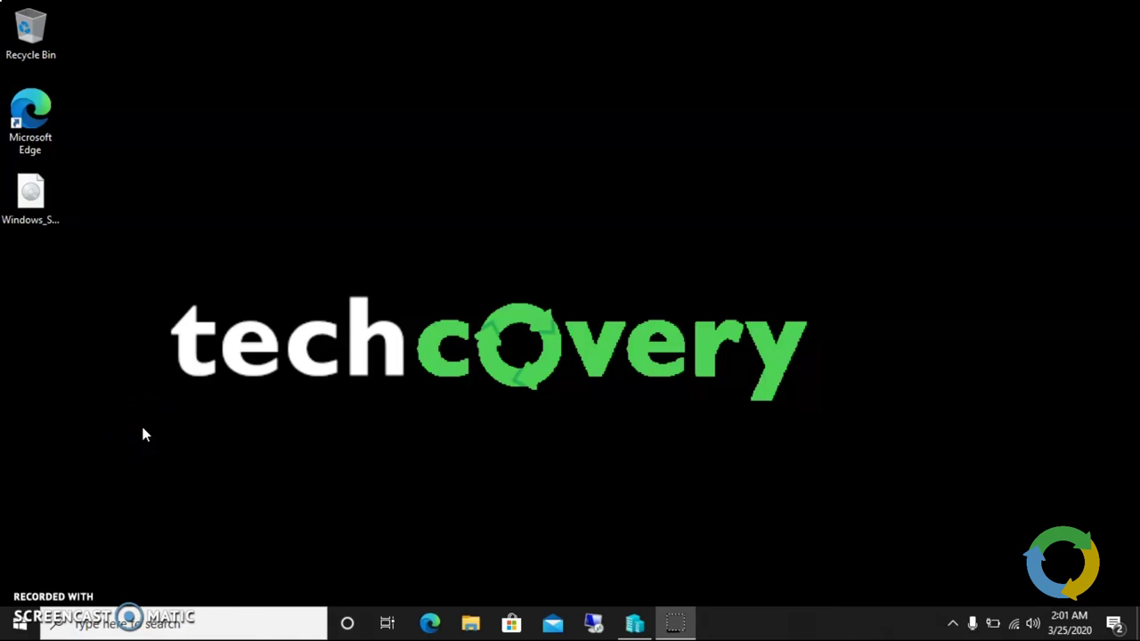
left_click(67, 540)
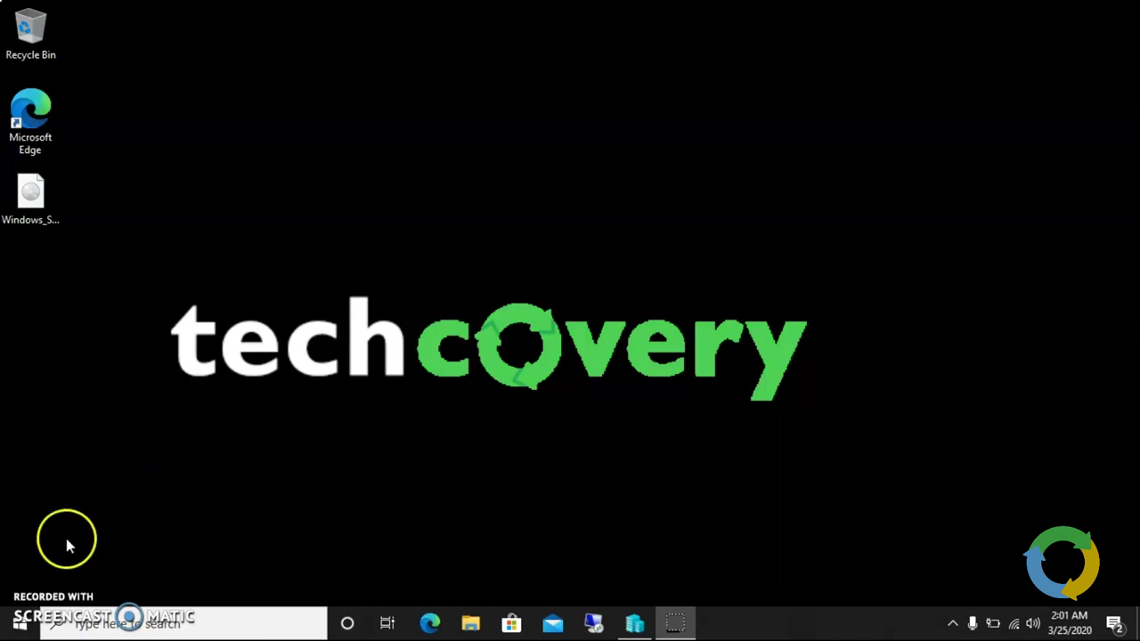